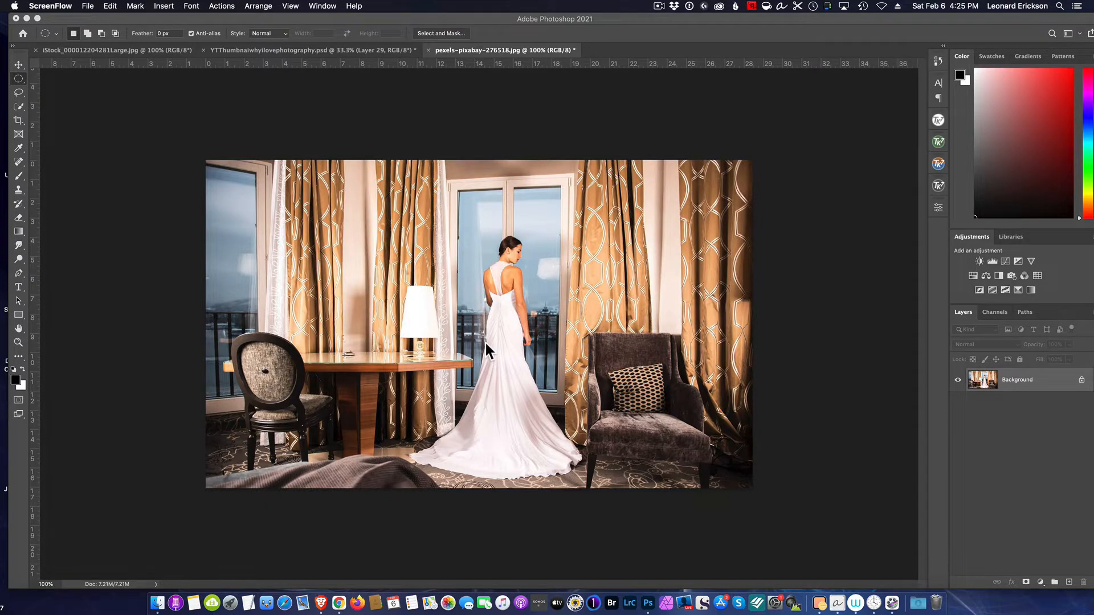
- Draw a tall elliptical selection around the bride with the Elliptical Marquee tool and centre it on her
{"action": "scroll", "coordinate": [484, 341], "scroll_direction": "up", "scroll_amount": 5}
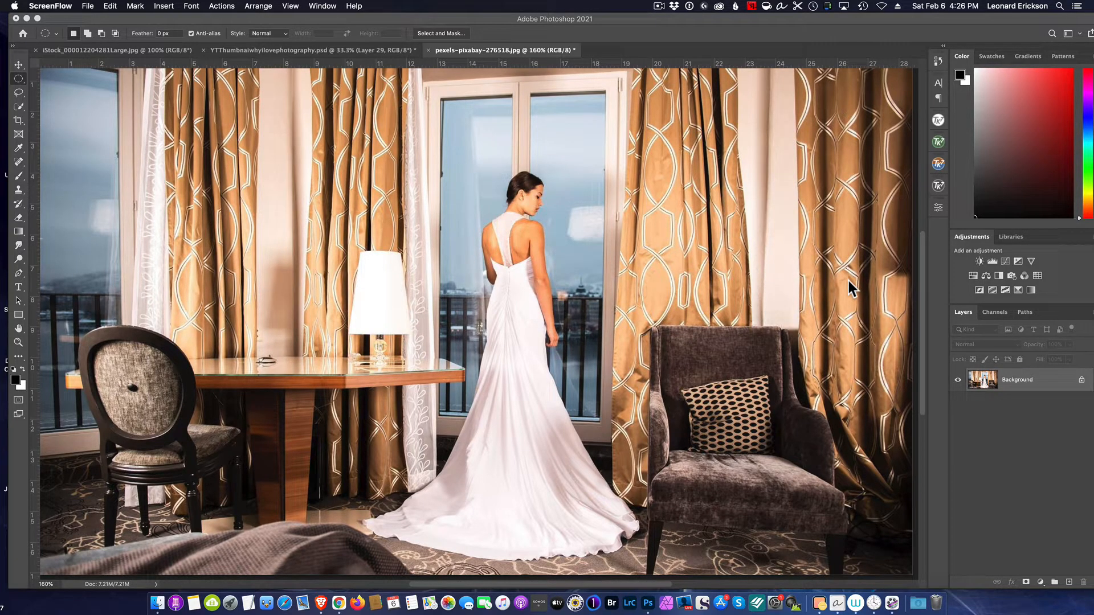
{"action": "scroll", "coordinate": [849, 281], "scroll_direction": "down", "scroll_amount": 5}
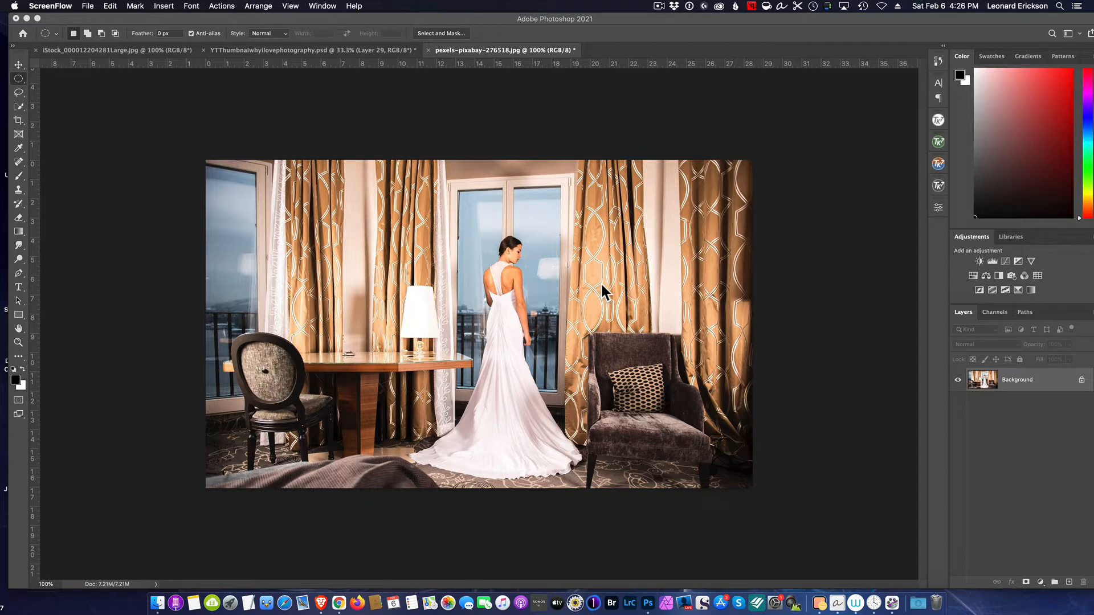
{"action": "left_click", "coordinate": [18, 80]}
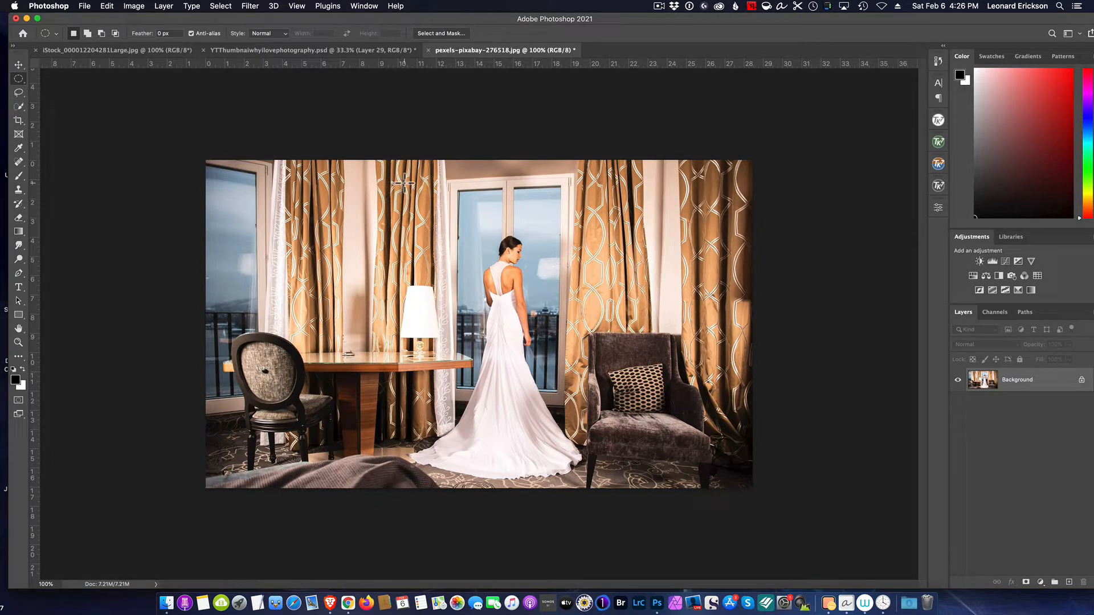
{"action": "left_click_drag", "start_coordinate": [399, 183], "coordinate": [658, 485]}
{"action": "left_click_drag", "start_coordinate": [546, 270], "coordinate": [511, 250]}
- Add a Levels adjustment layer from the selection and set its black input level to 91
{"action": "left_click", "coordinate": [992, 262]}
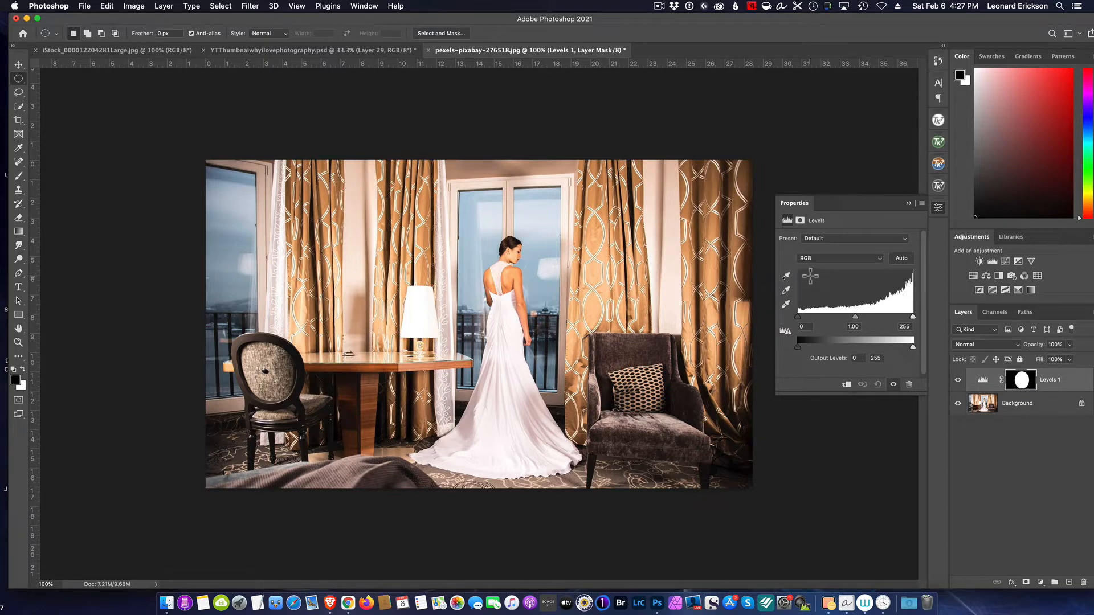
{"action": "left_click", "coordinate": [799, 318]}
{"action": "left_click_drag", "start_coordinate": [799, 318], "coordinate": [839, 316]}
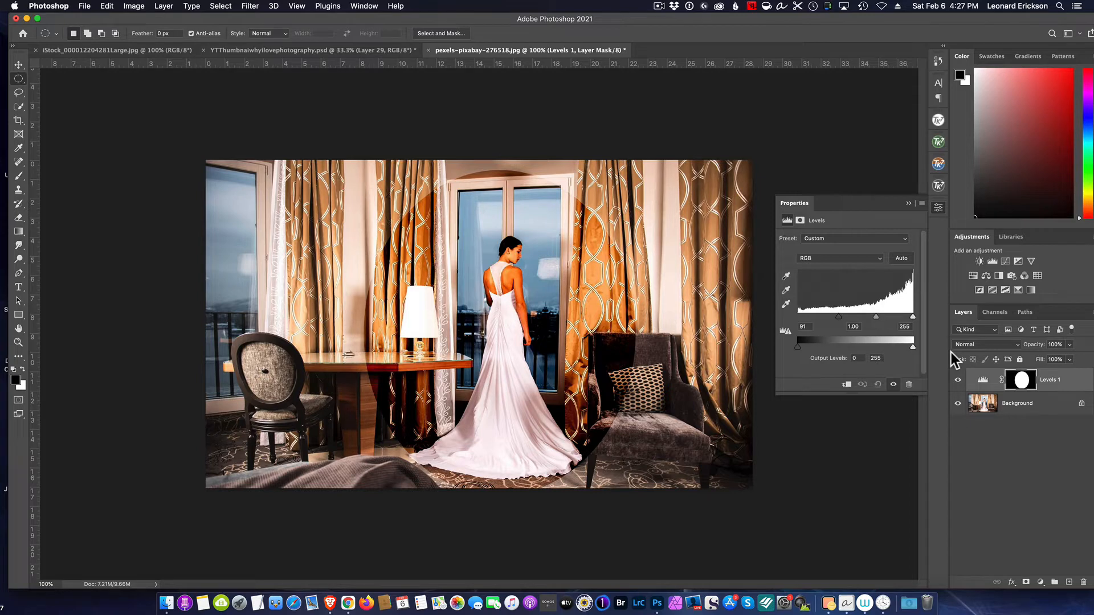
- Invert the Levels layer mask so the area outside the ellipse darkens, and feather the mask to 129.6 px
{"action": "left_click", "coordinate": [1023, 382]}
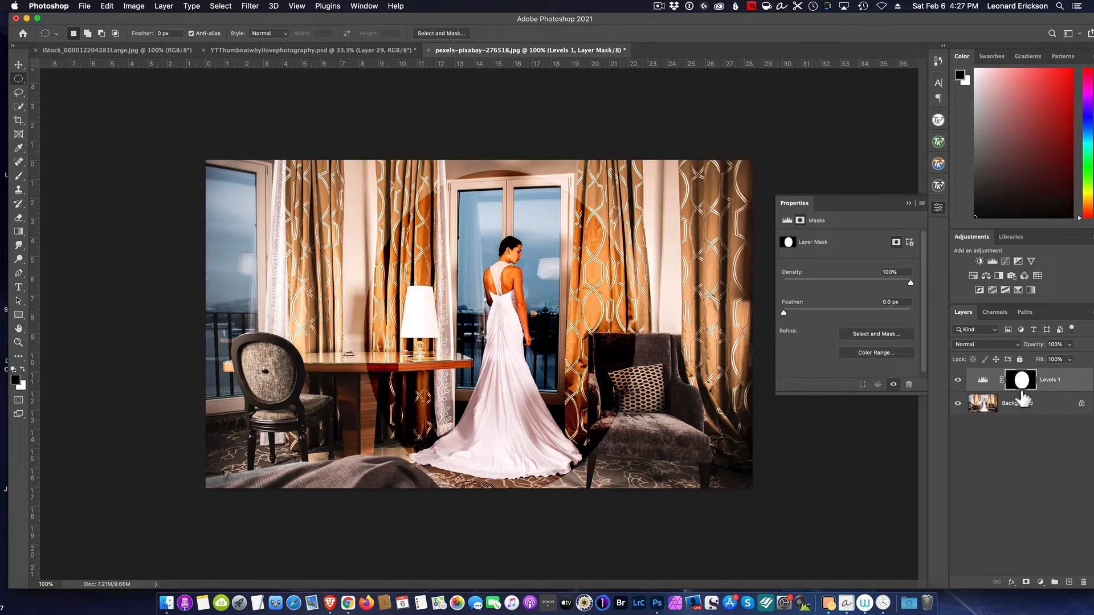
{"action": "key", "text": "super+i"}
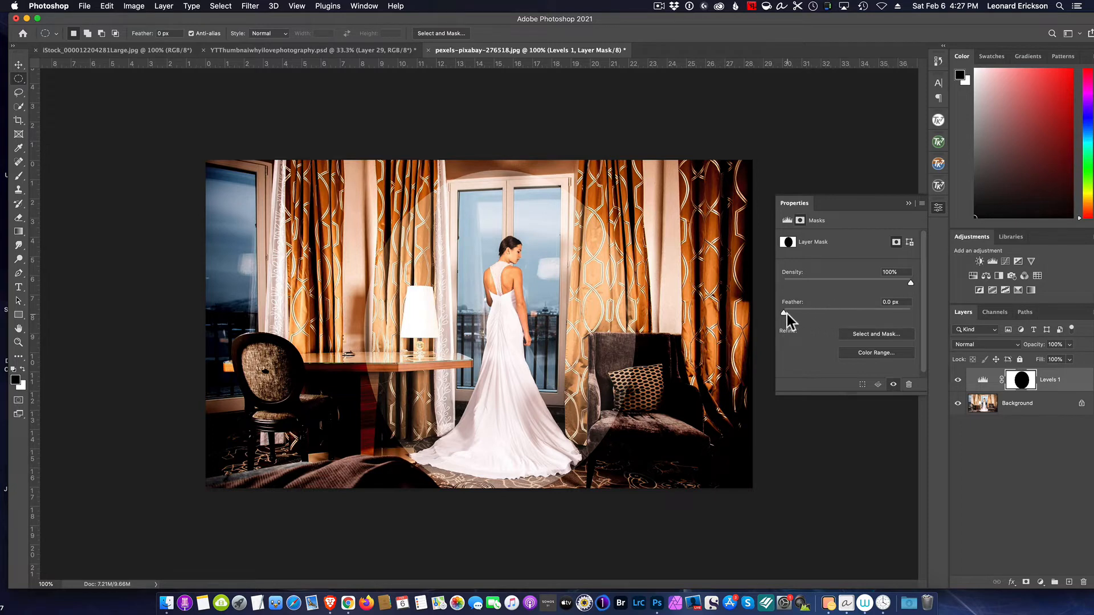
{"action": "left_click_drag", "start_coordinate": [782, 311], "coordinate": [860, 315]}
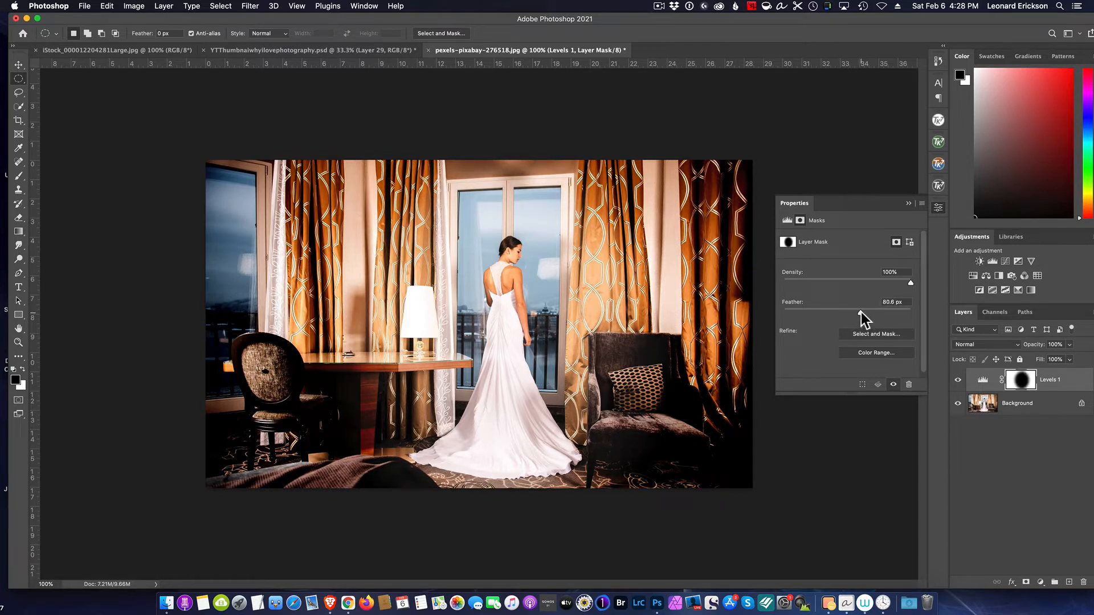
{"action": "left_click_drag", "start_coordinate": [871, 312], "coordinate": [872, 312]}
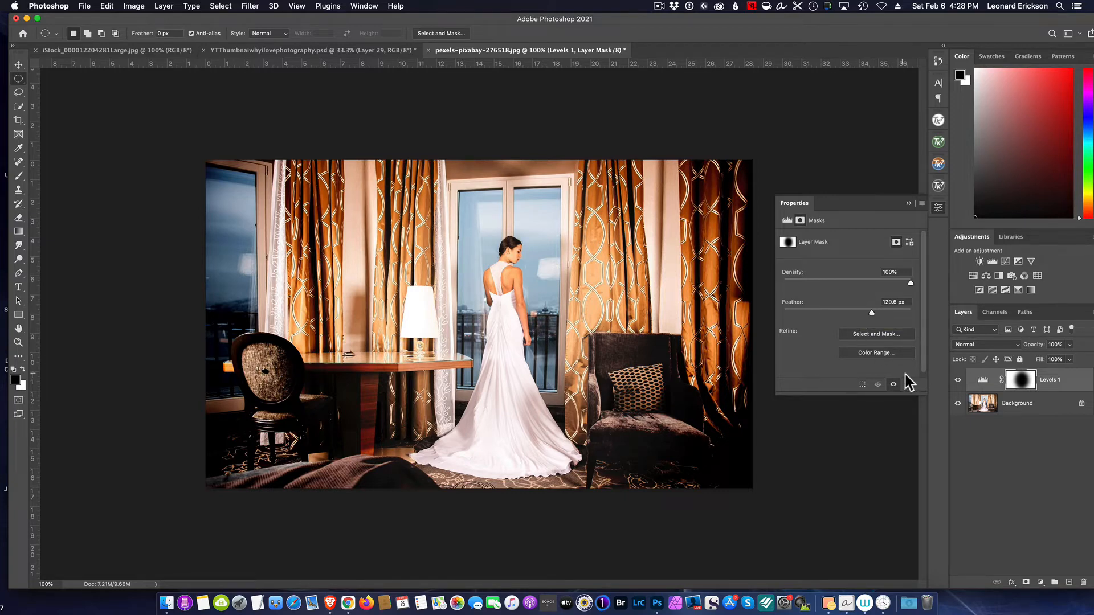
- Collapse the mask properties and compare the photo with the Levels layer hidden and shown
{"action": "left_click", "coordinate": [908, 204]}
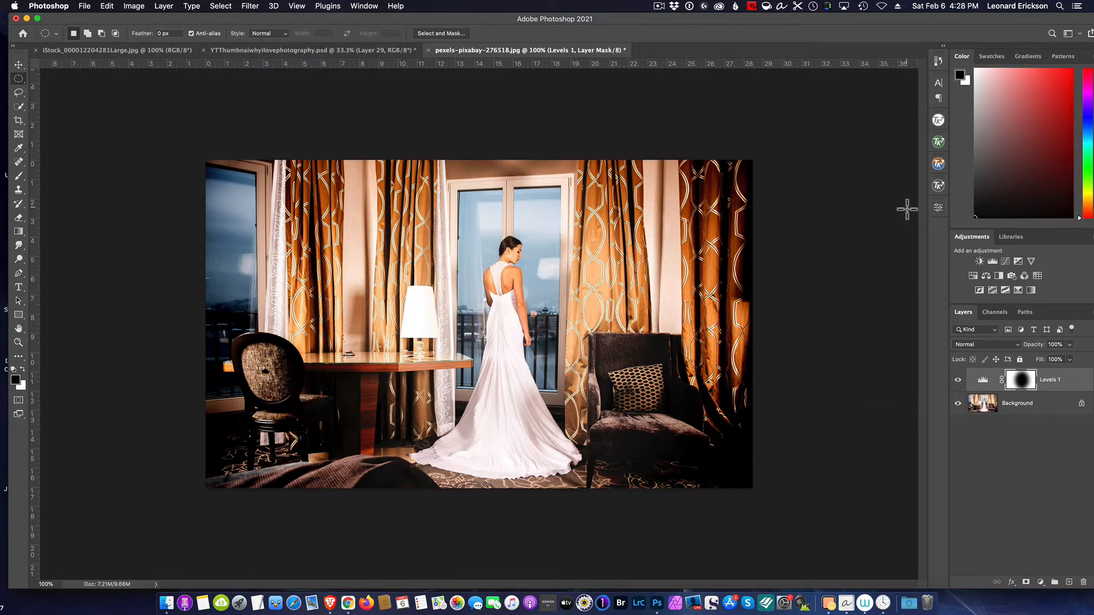
{"action": "left_click", "coordinate": [958, 380]}
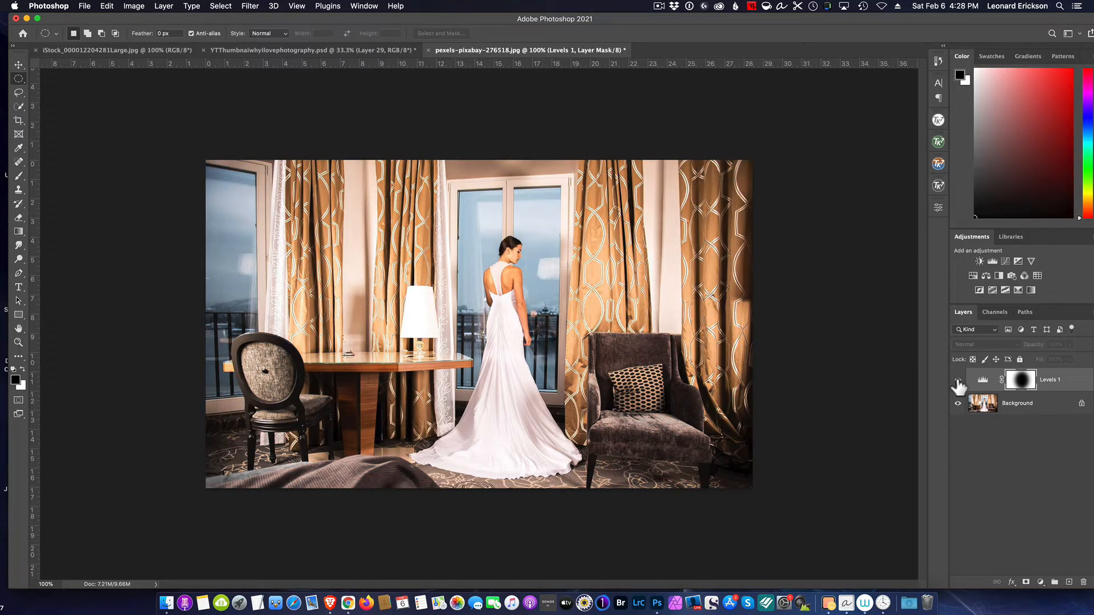
{"action": "left_click", "coordinate": [958, 380]}
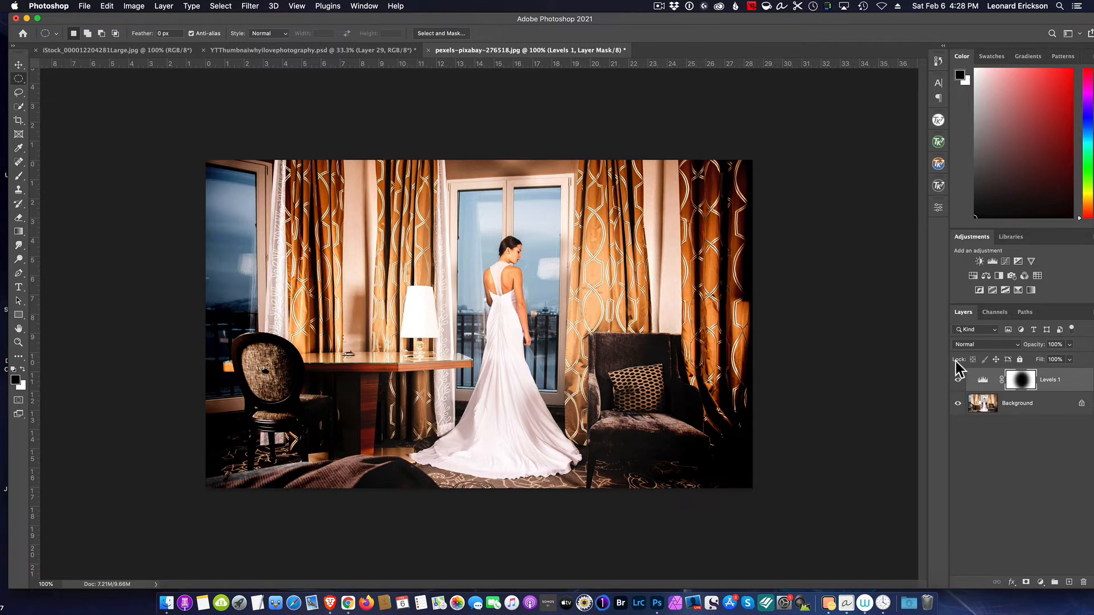
- Reopen the Levels layer's mask properties and set the mask feather to 0 px
{"action": "double_click", "coordinate": [1026, 378]}
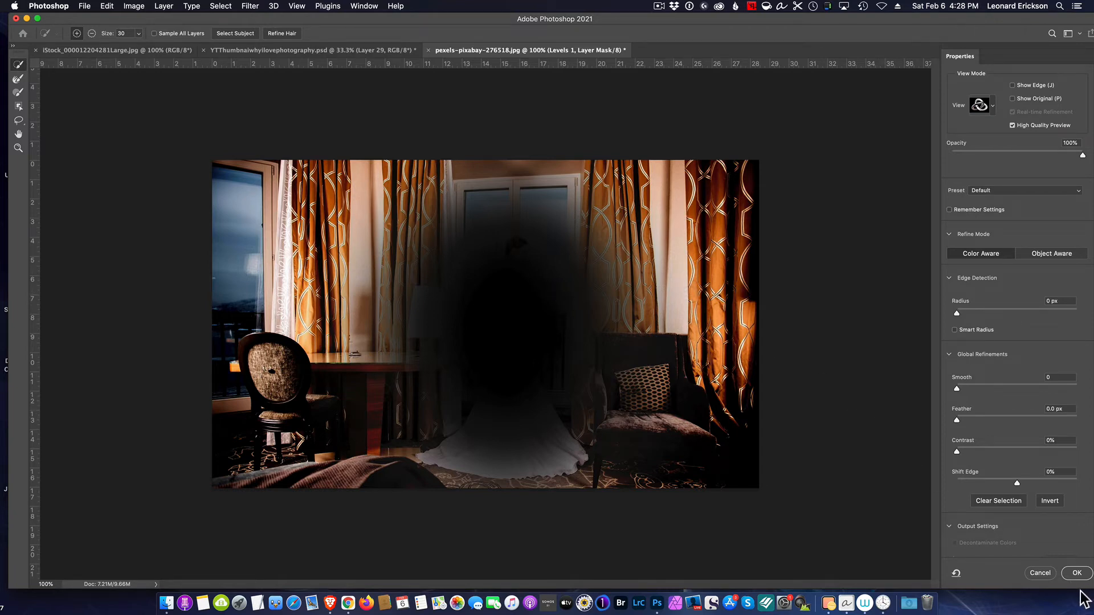
{"action": "left_click", "coordinate": [1047, 572]}
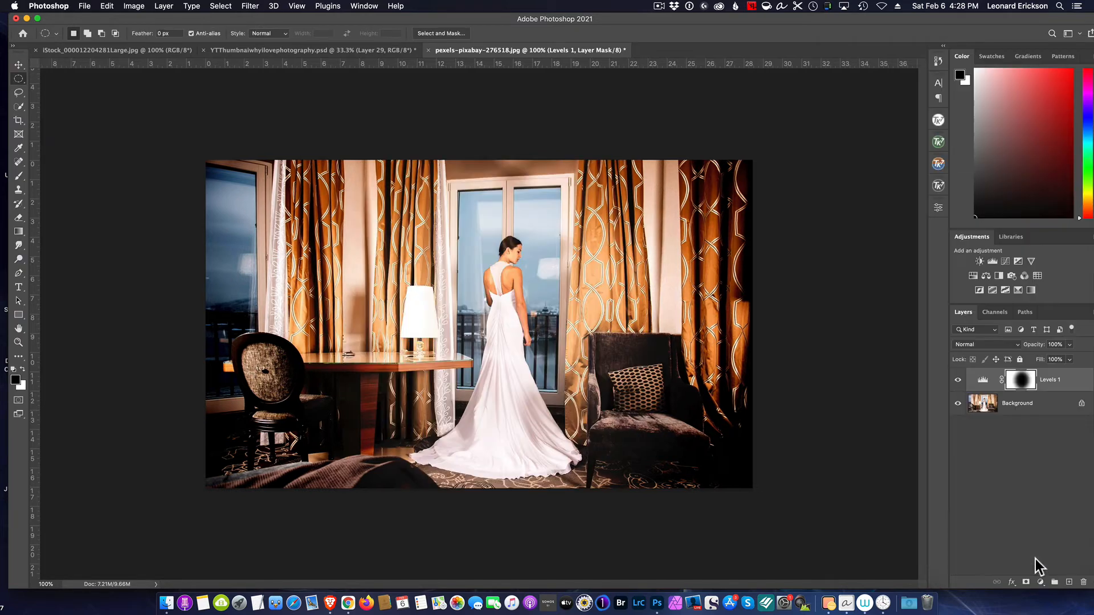
{"action": "double_click", "coordinate": [983, 381]}
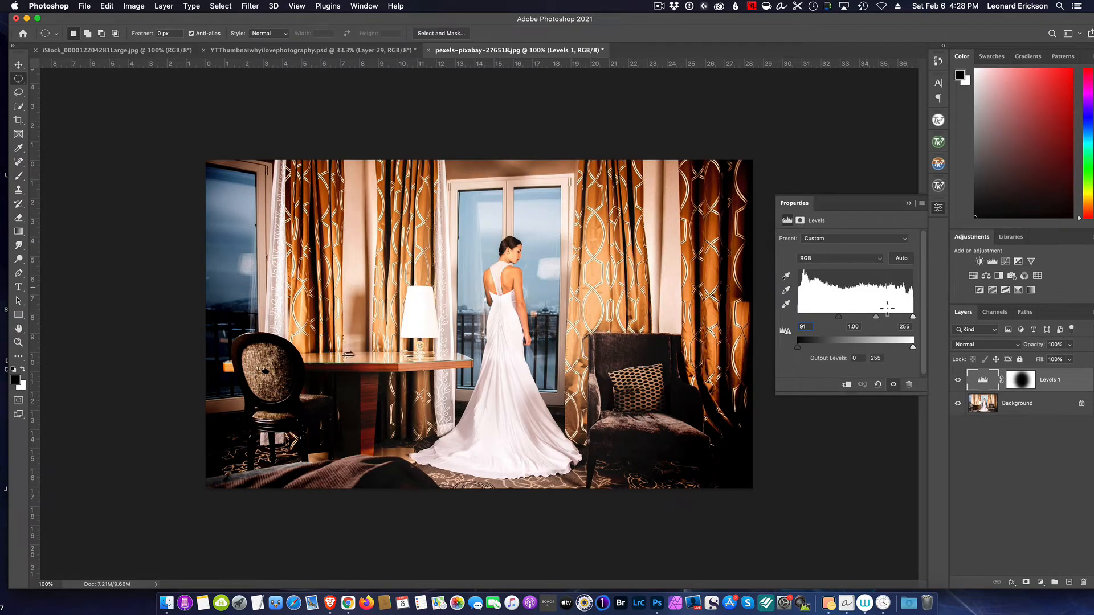
{"action": "left_click", "coordinate": [1020, 380]}
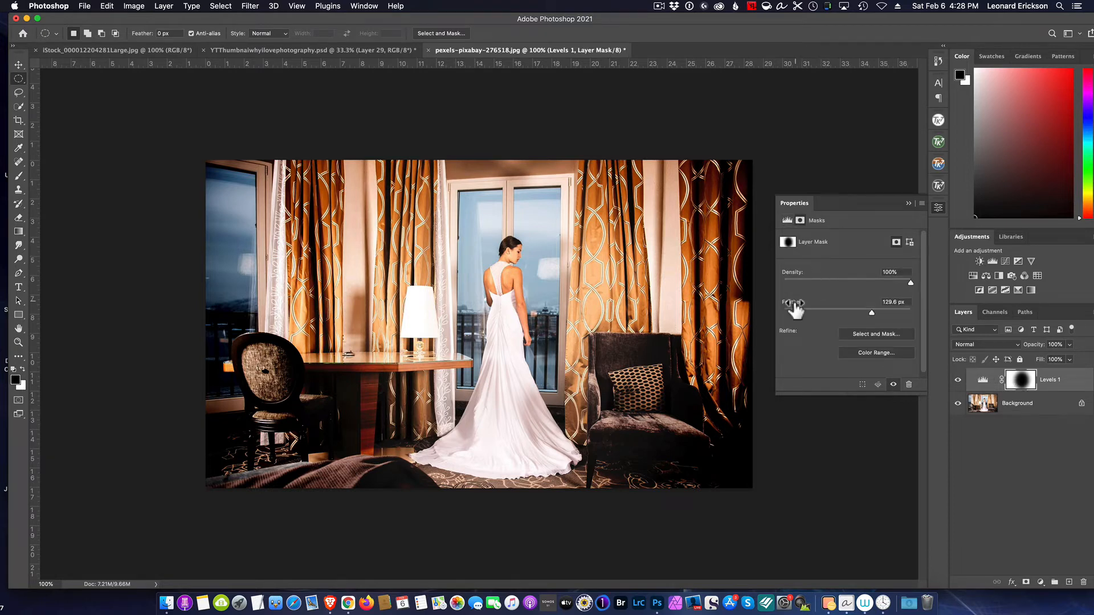
{"action": "left_click_drag", "start_coordinate": [871, 313], "coordinate": [776, 315]}
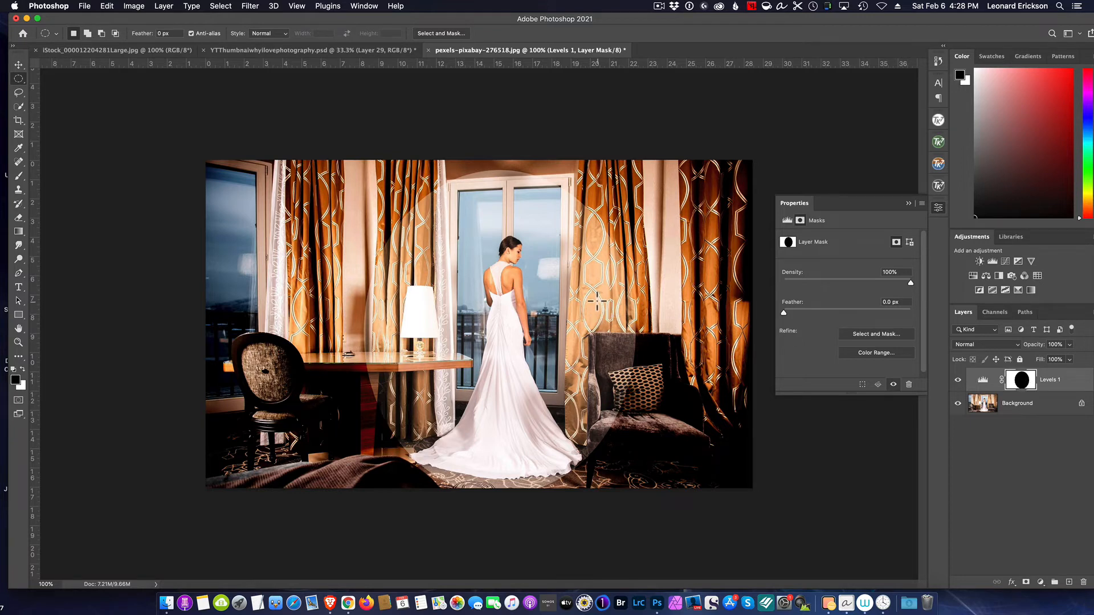
- Shift the mask's ellipse slightly up and to the left around the bride with the Move tool
{"action": "left_click", "coordinate": [18, 65]}
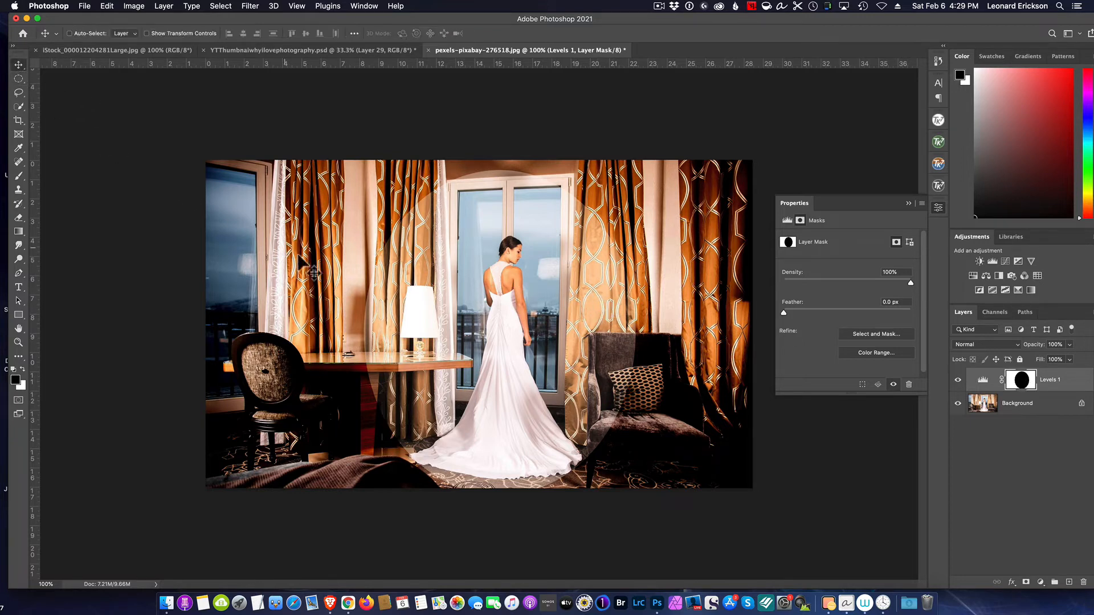
{"action": "mouse_move", "coordinate": [467, 312]}
{"action": "left_mouse_down"}
{"action": "mouse_move", "coordinate": [343, 305]}
{"action": "mouse_move", "coordinate": [484, 315]}
{"action": "mouse_move", "coordinate": [405, 318]}
{"action": "mouse_move", "coordinate": [467, 307]}
{"action": "left_mouse_up"}
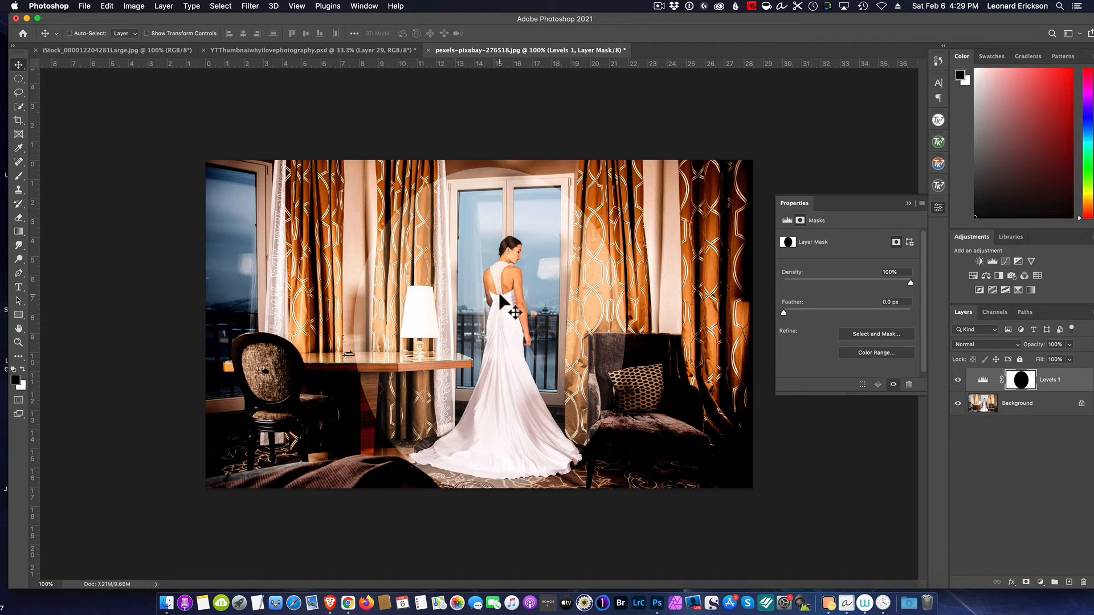
{"action": "left_click_drag", "start_coordinate": [506, 305], "coordinate": [510, 304]}
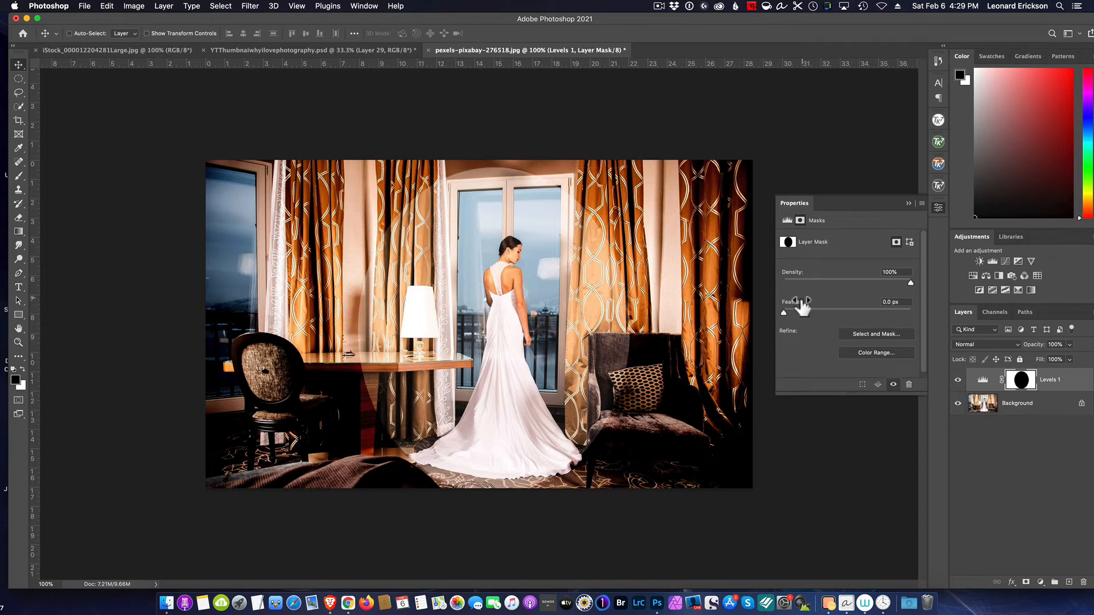
- Feather the repositioned Levels mask again until the ellipse blends softly into the darkened surroundings
{"action": "left_click_drag", "start_coordinate": [784, 310], "coordinate": [856, 315]}
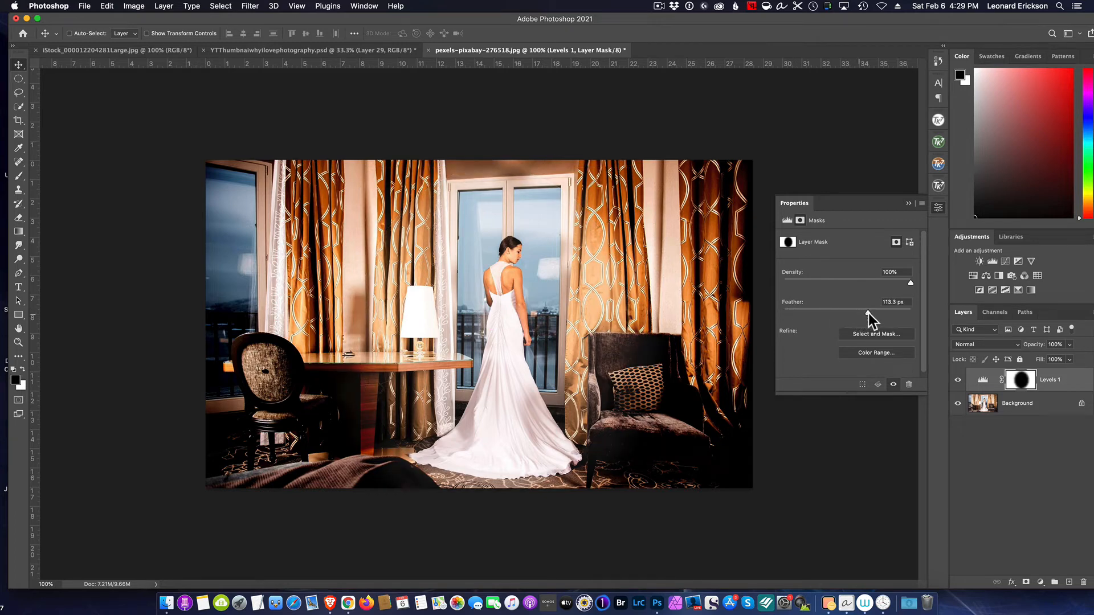
{"action": "left_click_drag", "start_coordinate": [868, 314], "coordinate": [870, 314]}
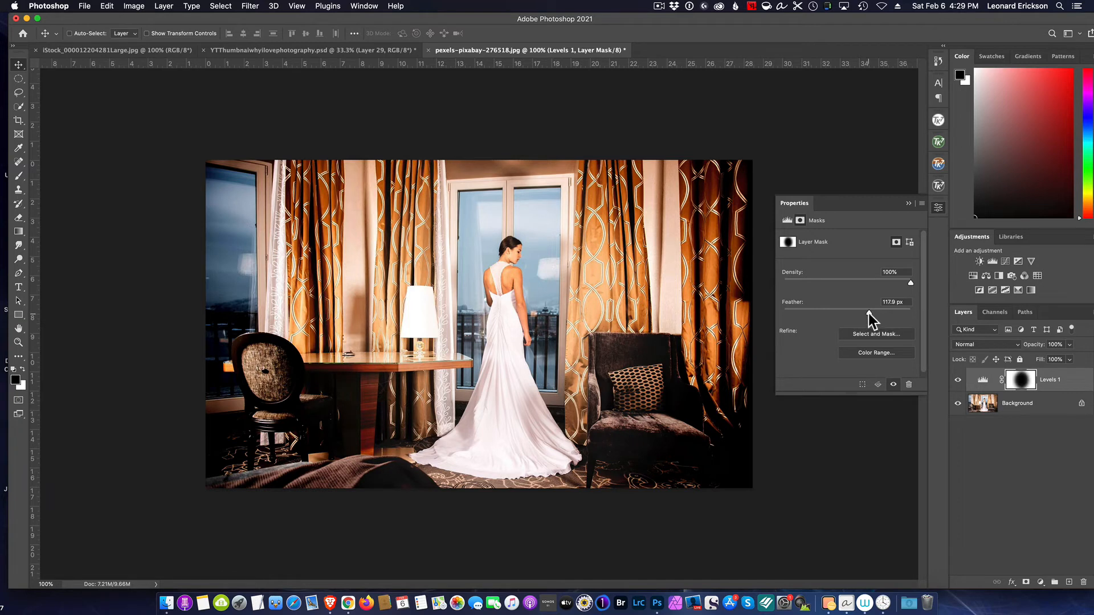
{"action": "left_click_drag", "start_coordinate": [874, 311], "coordinate": [875, 311]}
- Collapse the properties and check the finished vignette by hiding and showing the Levels layer
{"action": "left_click", "coordinate": [908, 204]}
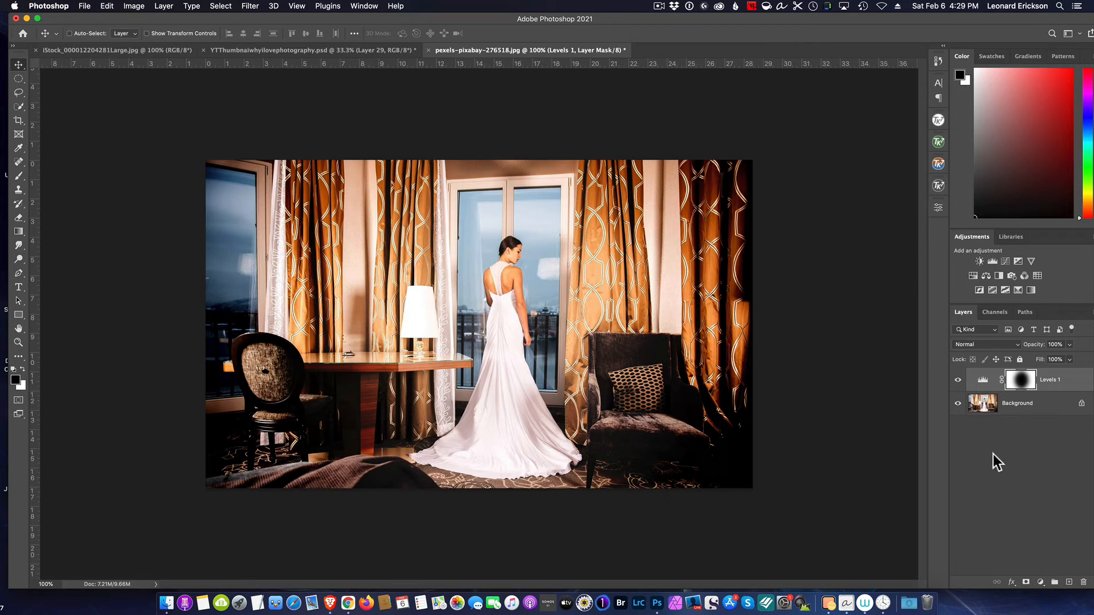
{"action": "left_click", "coordinate": [958, 380]}
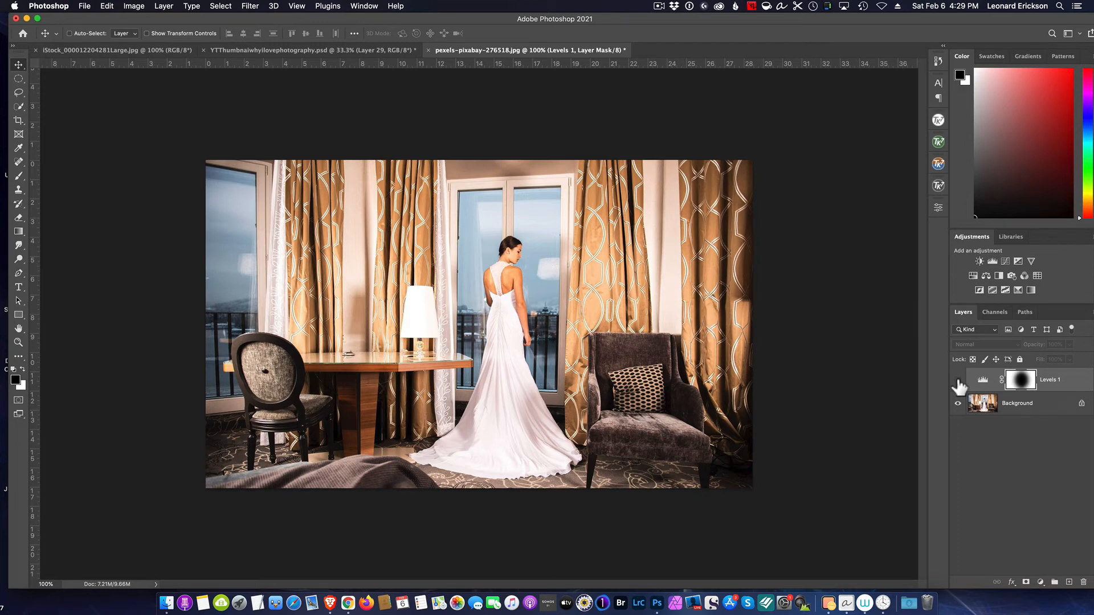
{"action": "left_click", "coordinate": [958, 381]}
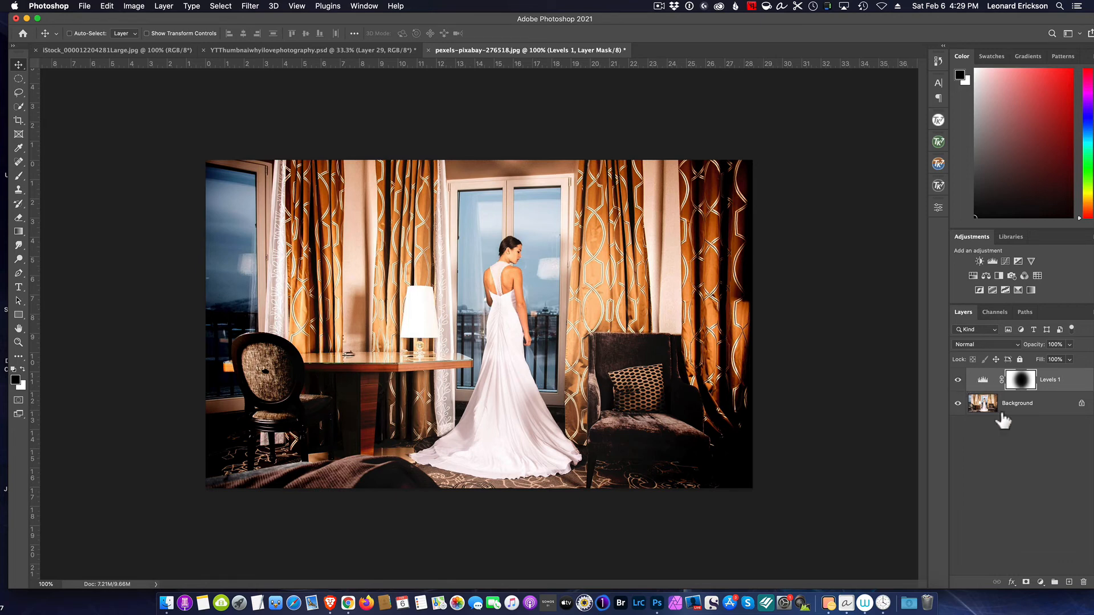
{"action": "left_click", "coordinate": [659, 7]}
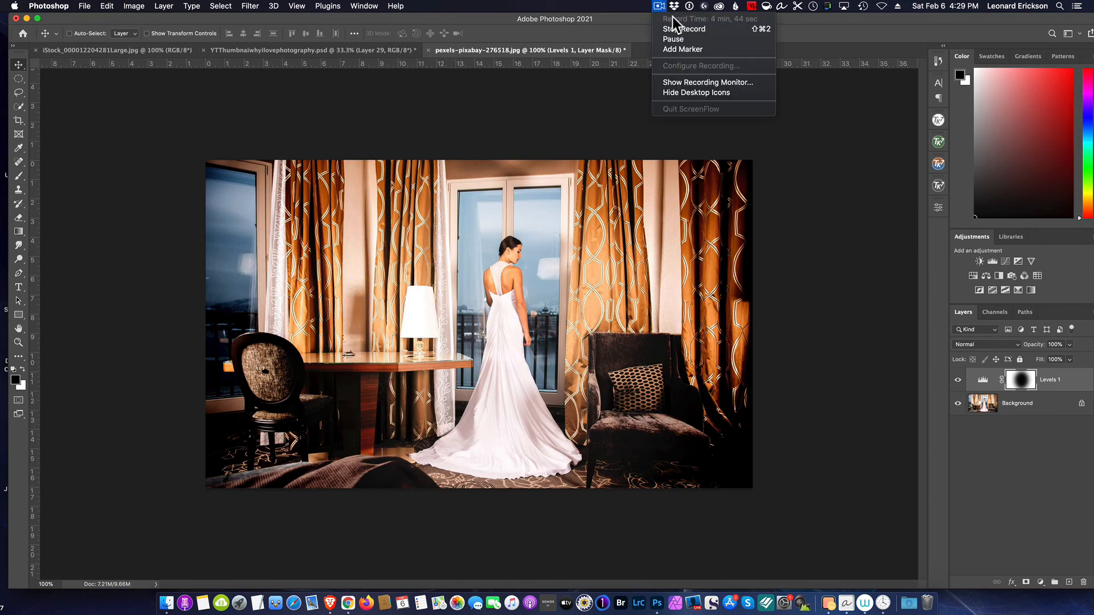